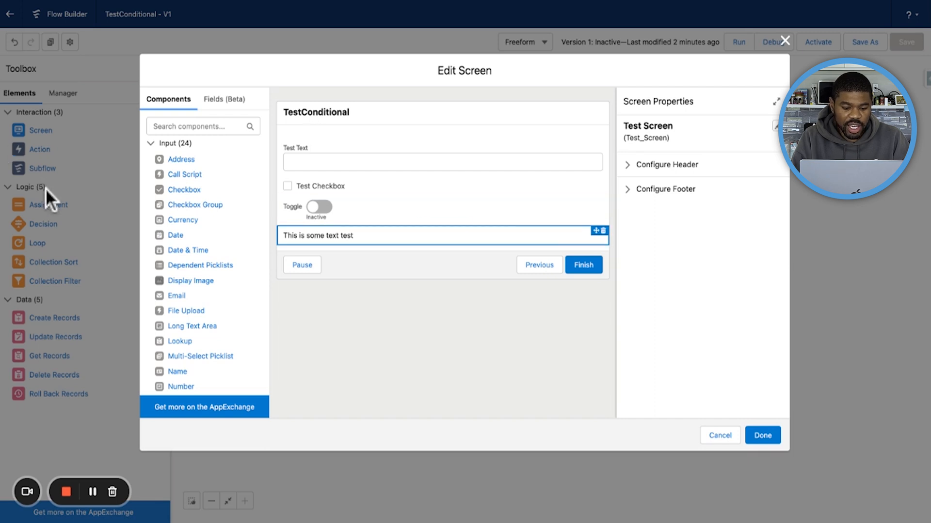
- Set the "This is some text test" display text's component visibility to All Conditions Are Met (AND)
{"action": "left_click", "coordinate": [334, 235]}
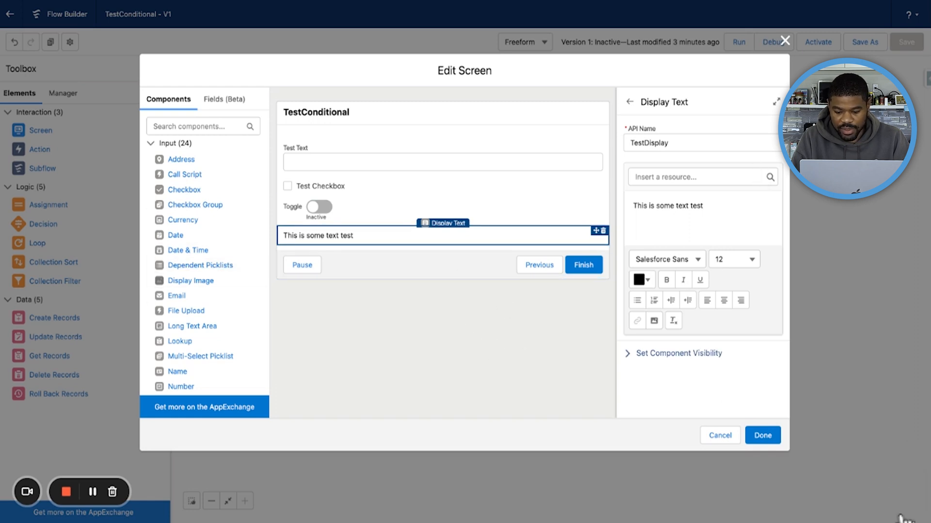
{"action": "left_click", "coordinate": [679, 353]}
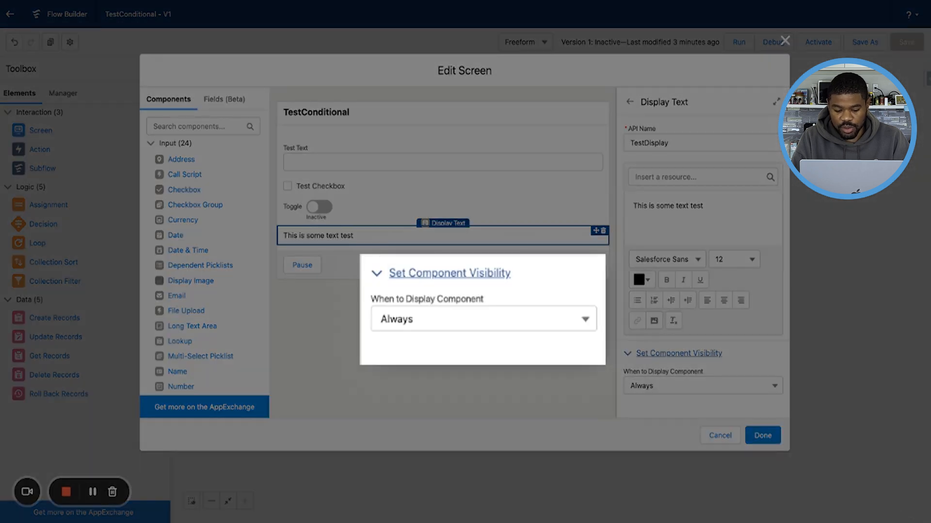
{"action": "left_click", "coordinate": [702, 386]}
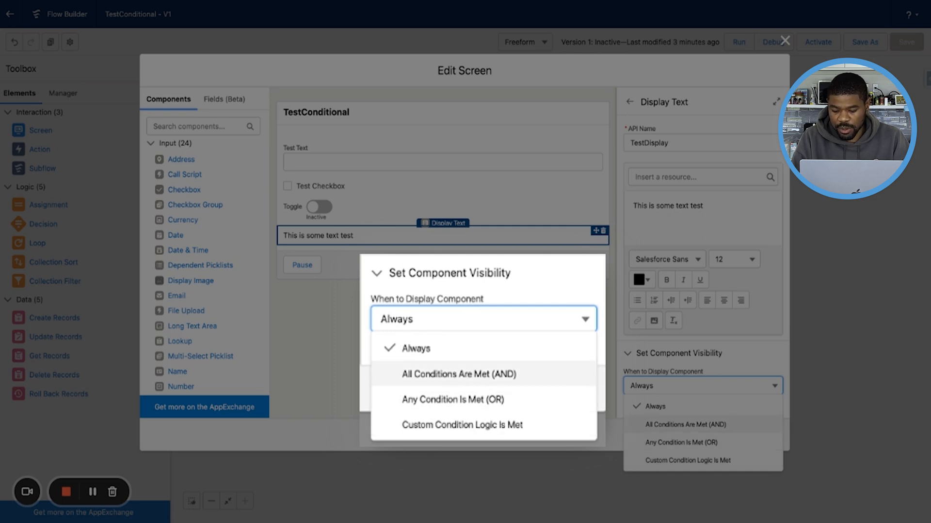
{"action": "left_click", "coordinate": [685, 425]}
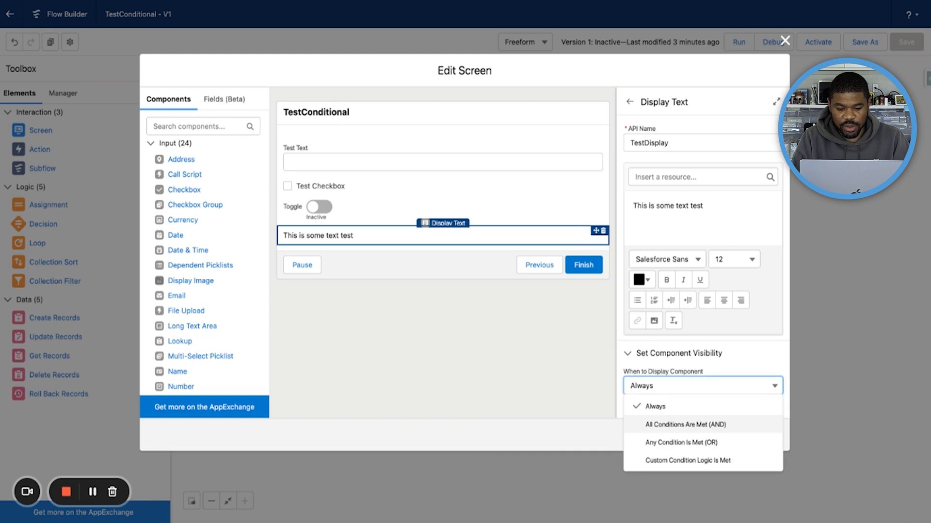
{"action": "left_click", "coordinate": [686, 425]}
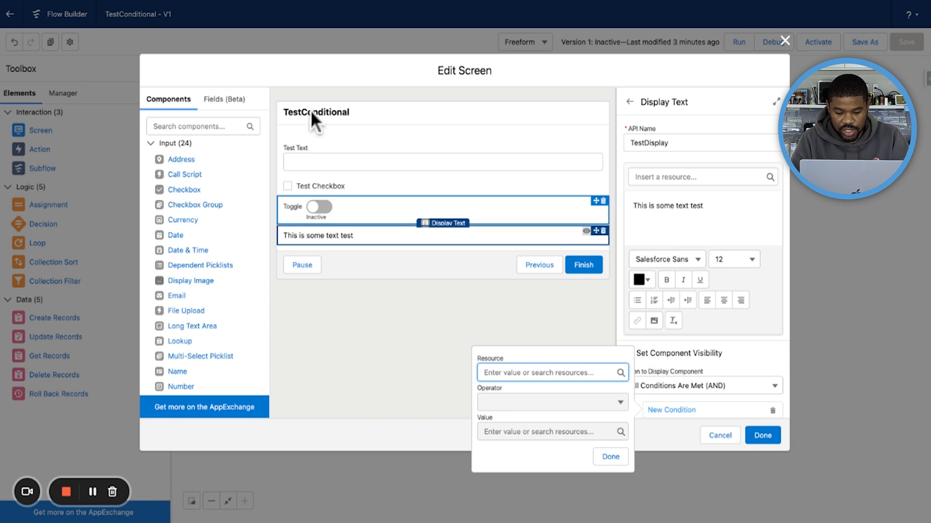
- Define the display text's visibility condition as TestToggle > Value Equals $GlobalConstant.True
{"action": "type", "text": "to"}
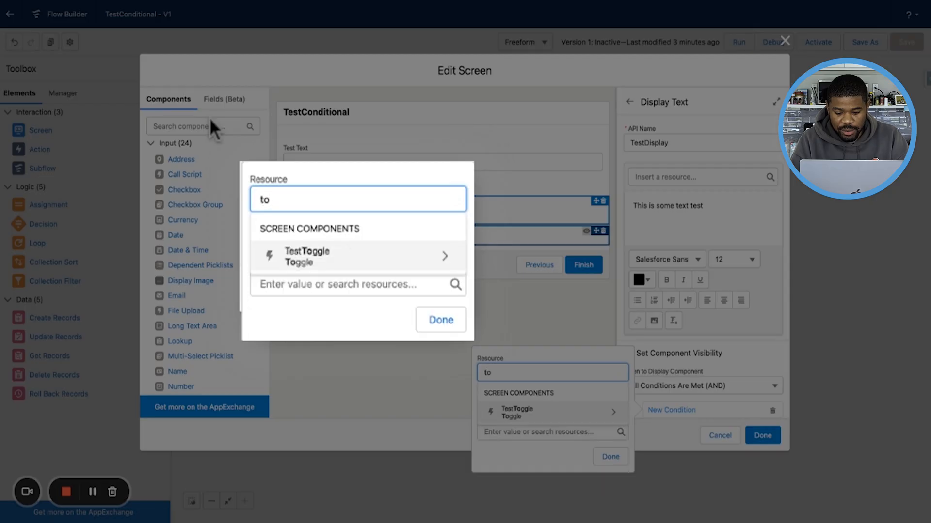
{"action": "key", "text": "Return"}
{"action": "key", "text": "Down"}
{"action": "key", "text": "Down"}
{"action": "key", "text": "Down"}
{"action": "key", "text": "Down"}
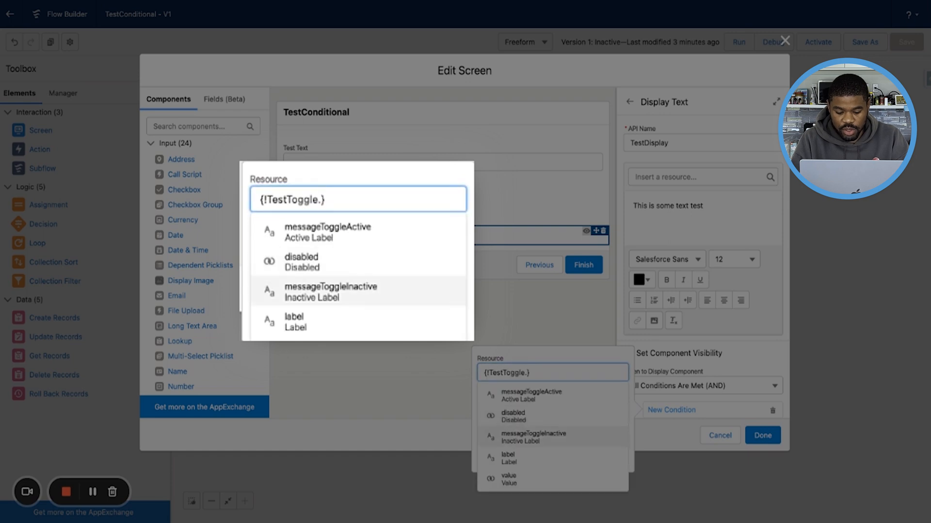
{"action": "left_click", "coordinate": [509, 480]}
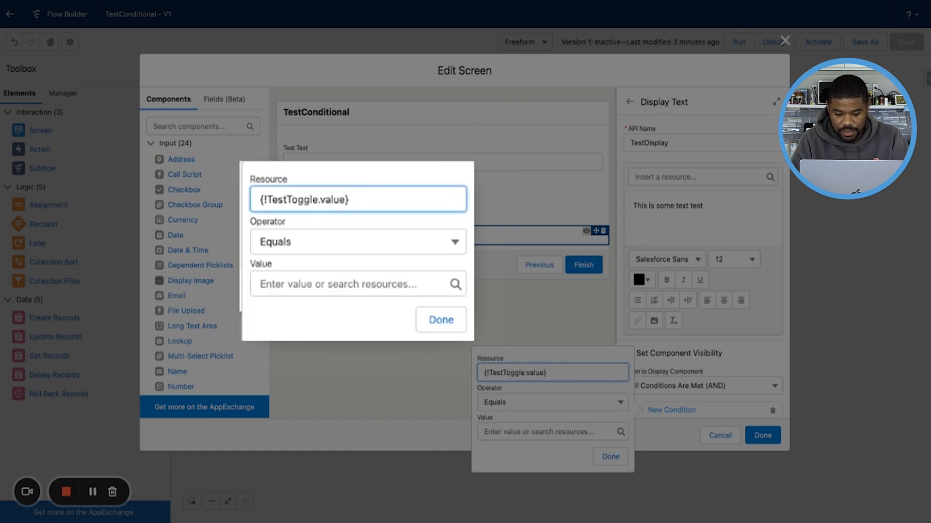
{"action": "left_click", "coordinate": [539, 432]}
{"action": "type", "text": "true"}
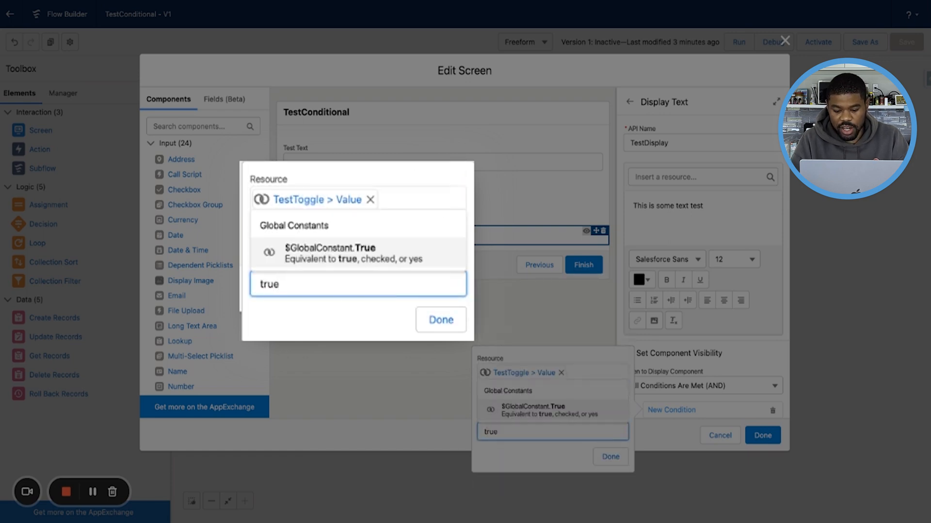
{"action": "key", "text": "Return"}
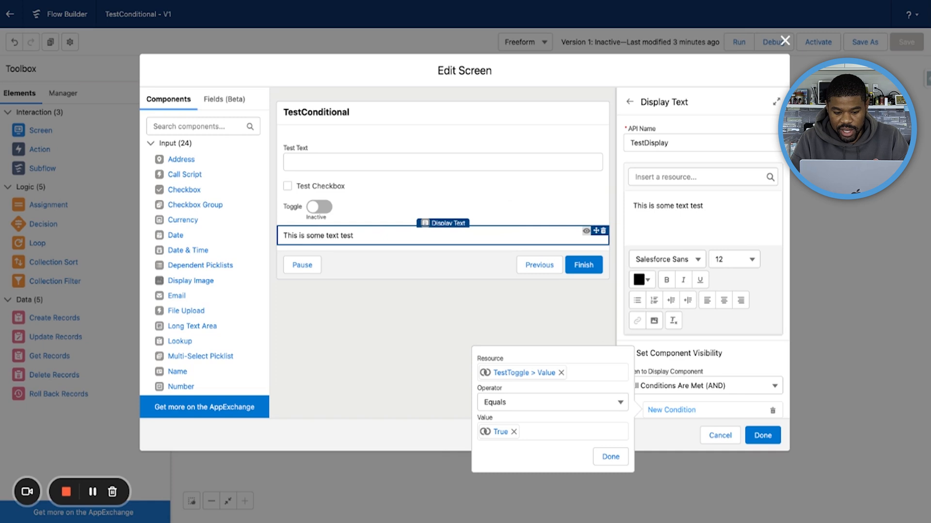
{"action": "left_click", "coordinate": [611, 457]}
{"action": "scroll", "coordinate": [702, 291], "scroll_direction": "down", "scroll_amount": 2}
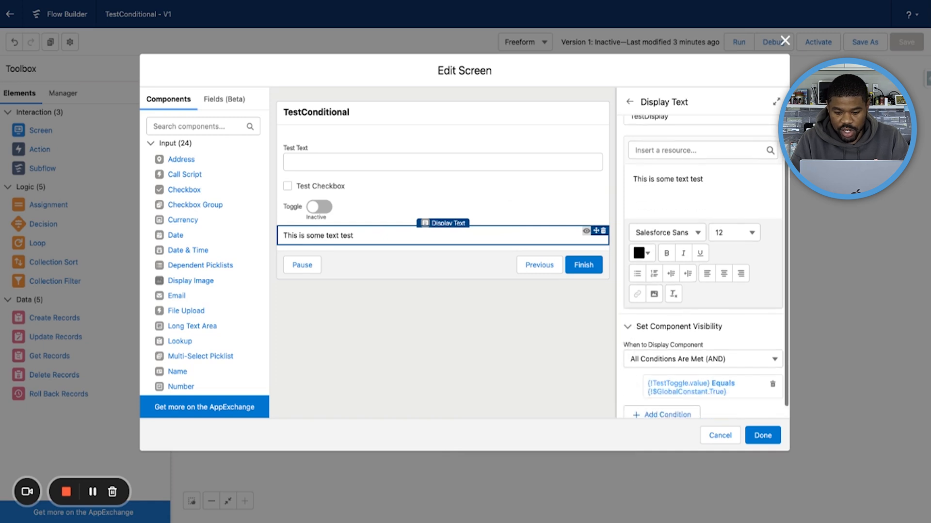
- Set the Toggle component's Active Label to True and its Inactive Label to False
{"action": "left_click", "coordinate": [575, 209]}
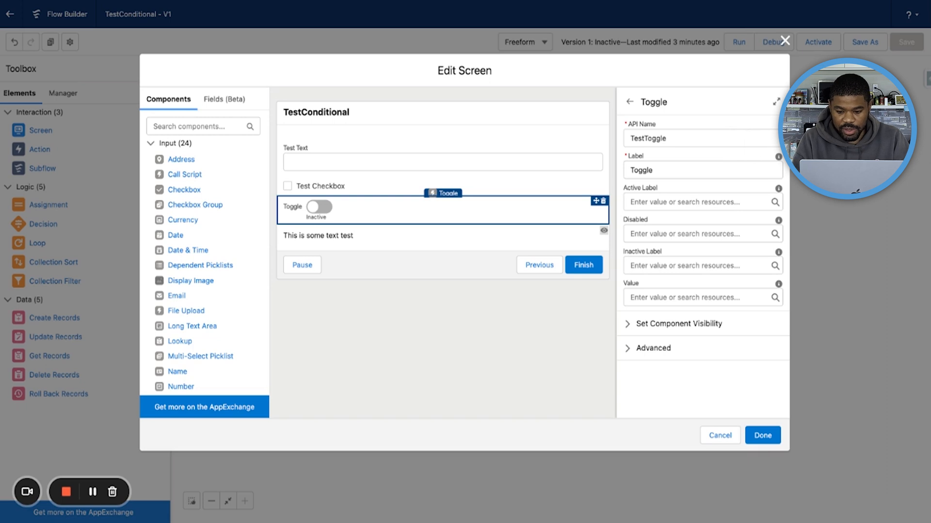
{"action": "left_click", "coordinate": [698, 202]}
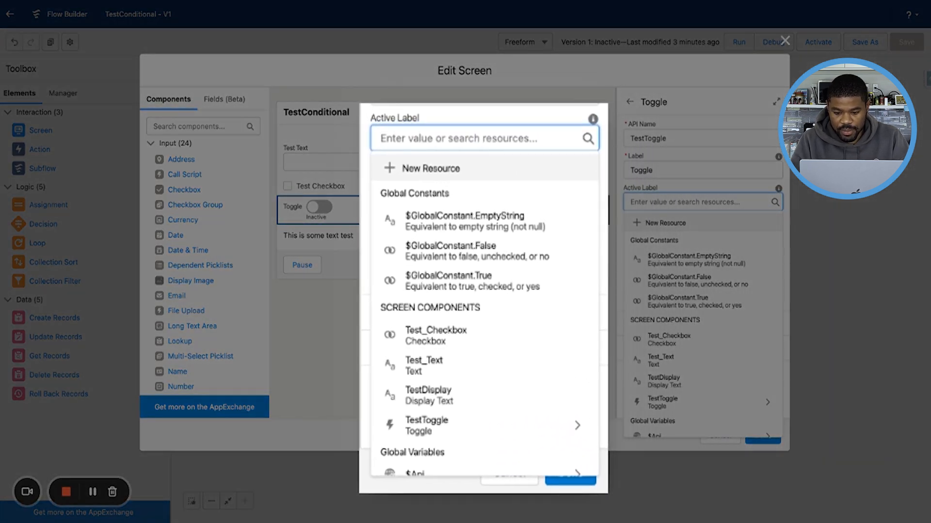
{"action": "type", "text": "True"}
{"action": "key", "text": "Tab"}
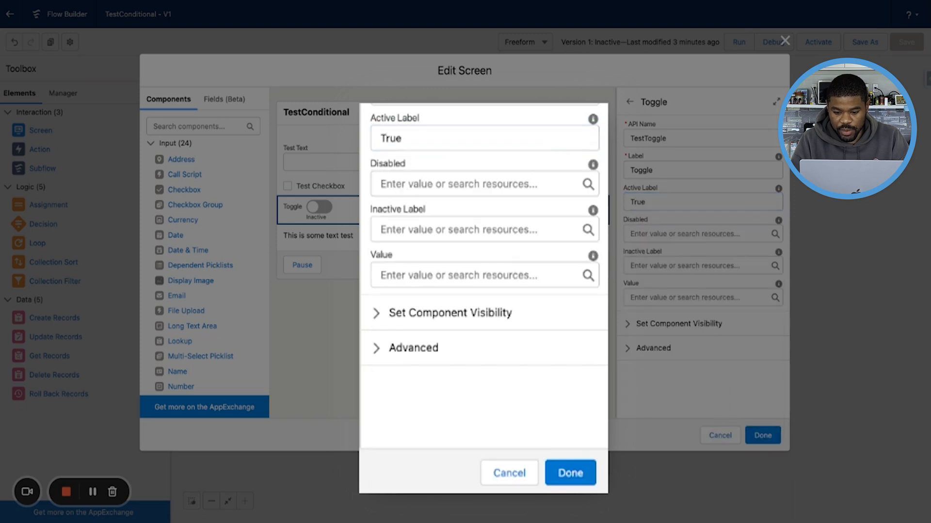
{"action": "left_click", "coordinate": [698, 235]}
{"action": "left_click", "coordinate": [698, 202]}
{"action": "left_click", "coordinate": [697, 266]}
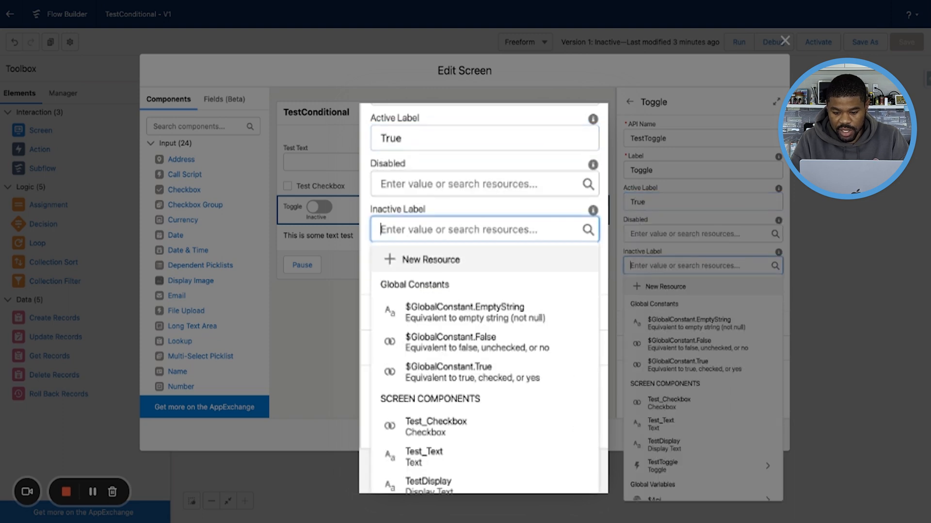
{"action": "type", "text": "False"}
{"action": "left_click", "coordinate": [703, 385]}
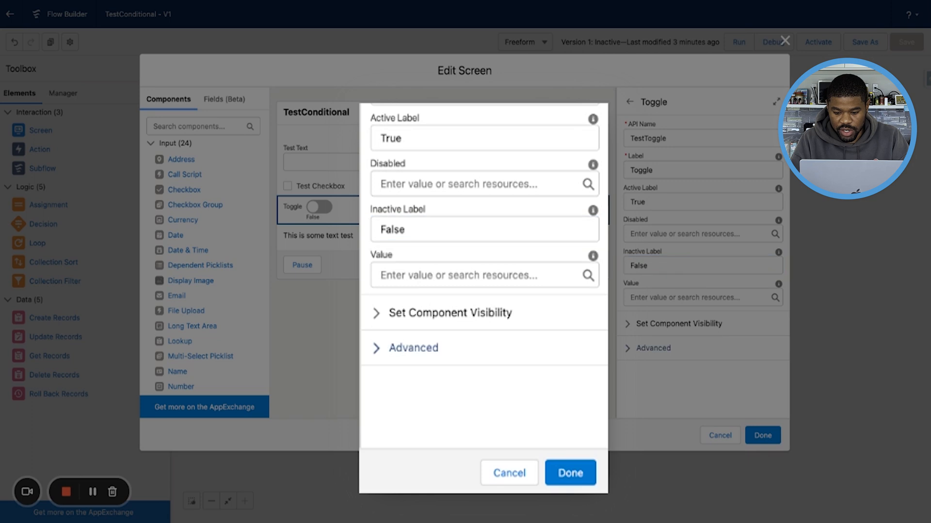
- Set the Toggle component's Value to $GlobalConstant.False and finish editing the screen
{"action": "left_click", "coordinate": [698, 298]}
{"action": "type", "text": "fa"}
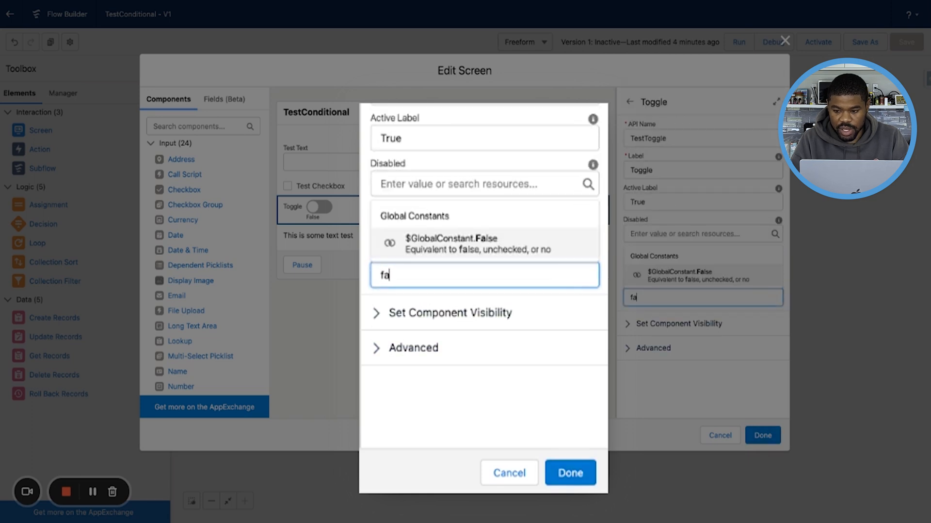
{"action": "left_click", "coordinate": [698, 277]}
{"action": "left_click", "coordinate": [762, 436]}
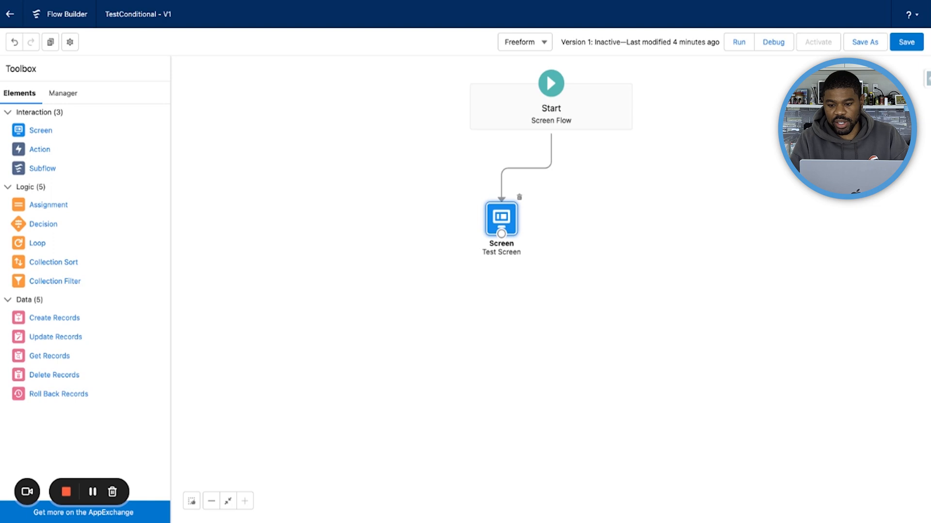
- Save the TestConditional flow and start a debug run of it
{"action": "left_click", "coordinate": [906, 41]}
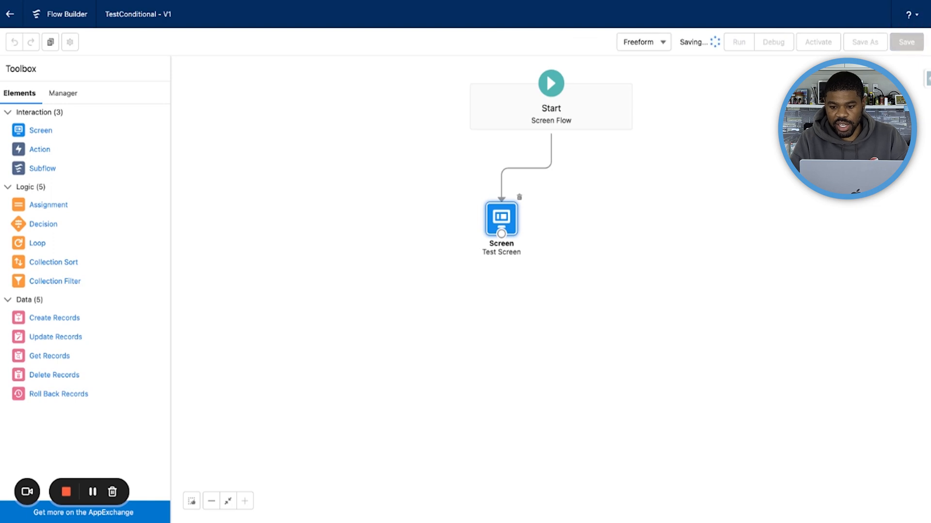
{"action": "left_click", "coordinate": [773, 42]}
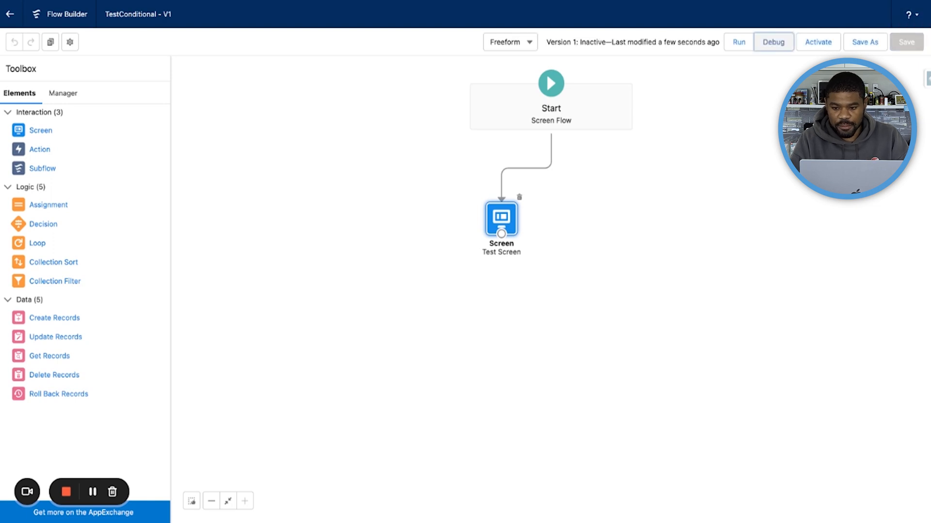
{"action": "key", "text": "Return"}
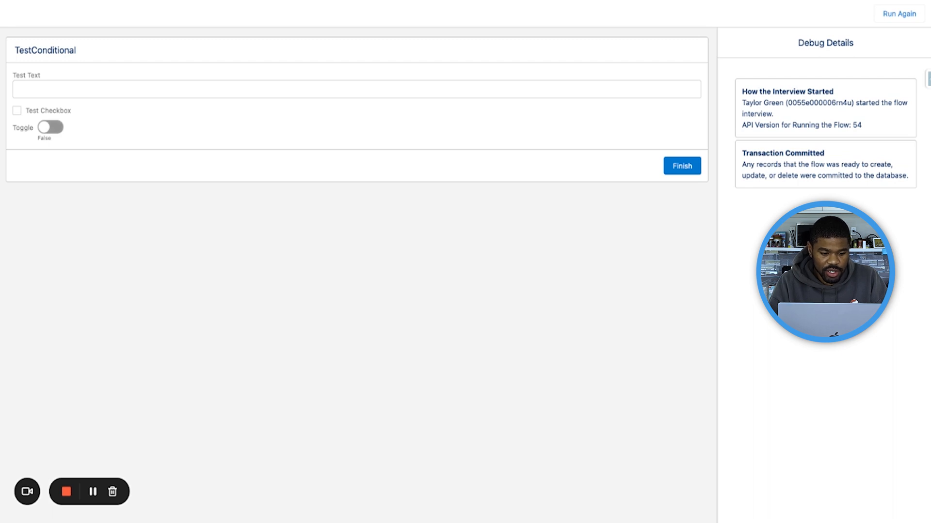
- Switch the toggle on and off repeatedly in the debug run to test the display text's conditional visibility
{"action": "left_click", "coordinate": [51, 127]}
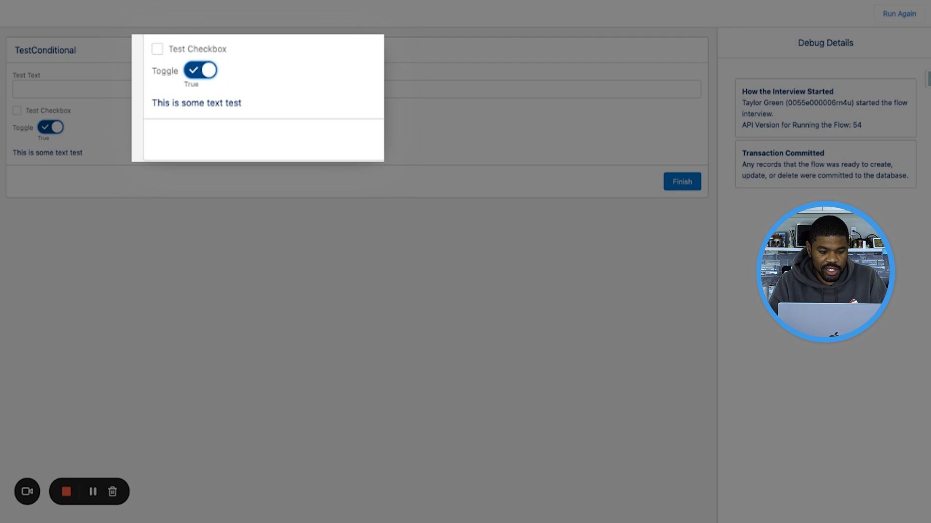
{"action": "left_click", "coordinate": [50, 127]}
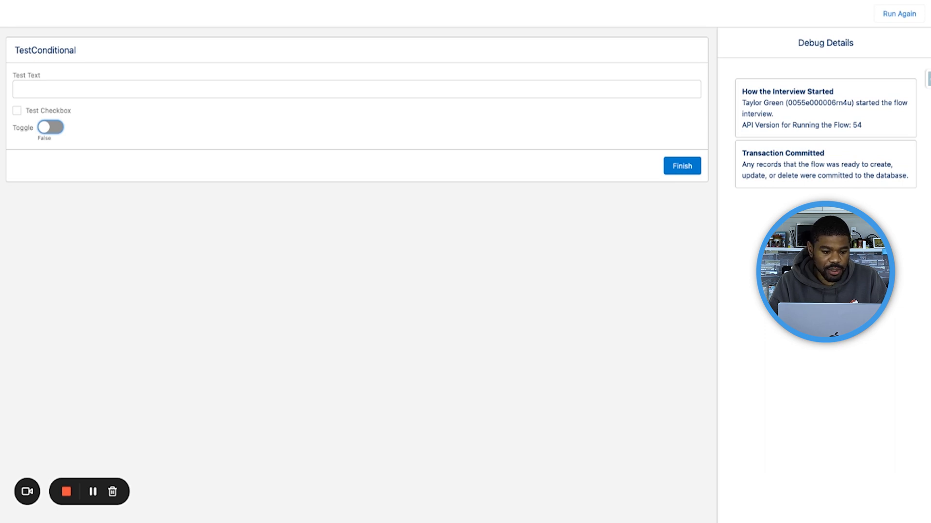
{"action": "left_click", "coordinate": [50, 127]}
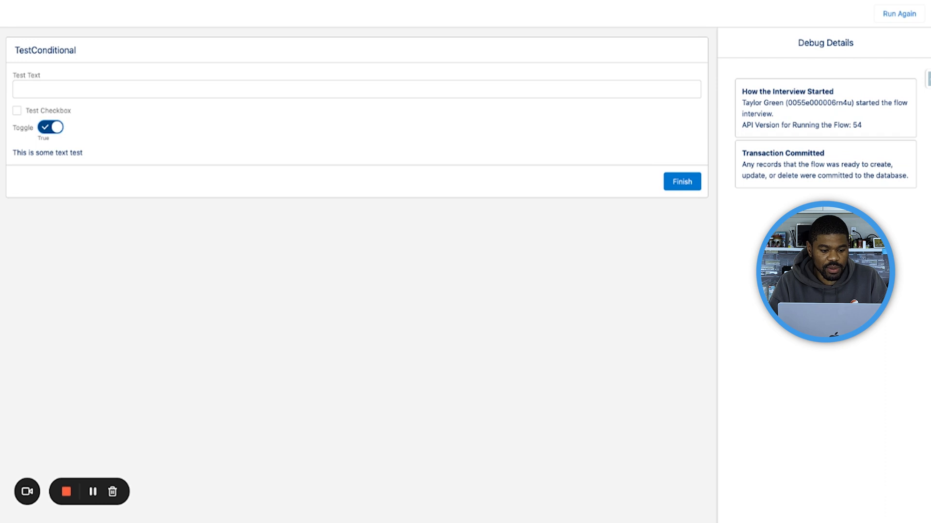
{"action": "left_click", "coordinate": [50, 127]}
{"action": "left_click", "coordinate": [50, 127]}
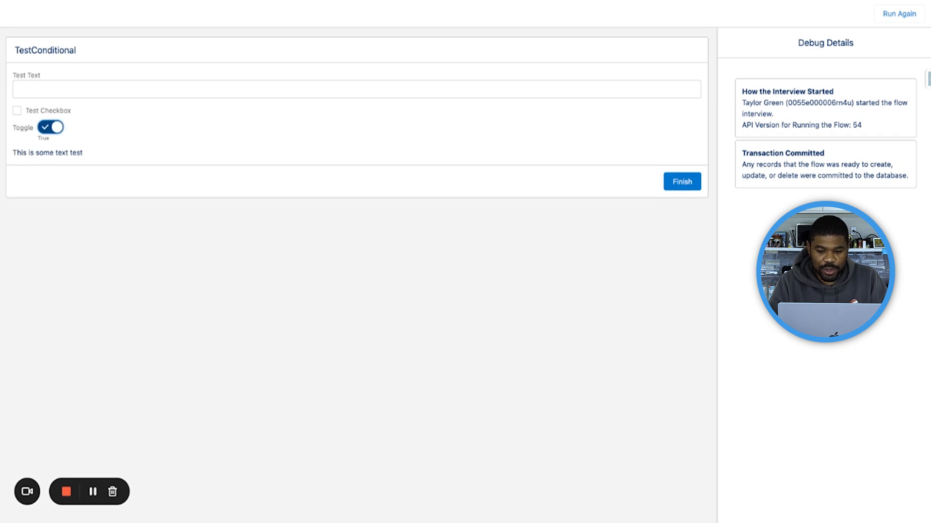
{"action": "left_click", "coordinate": [50, 127]}
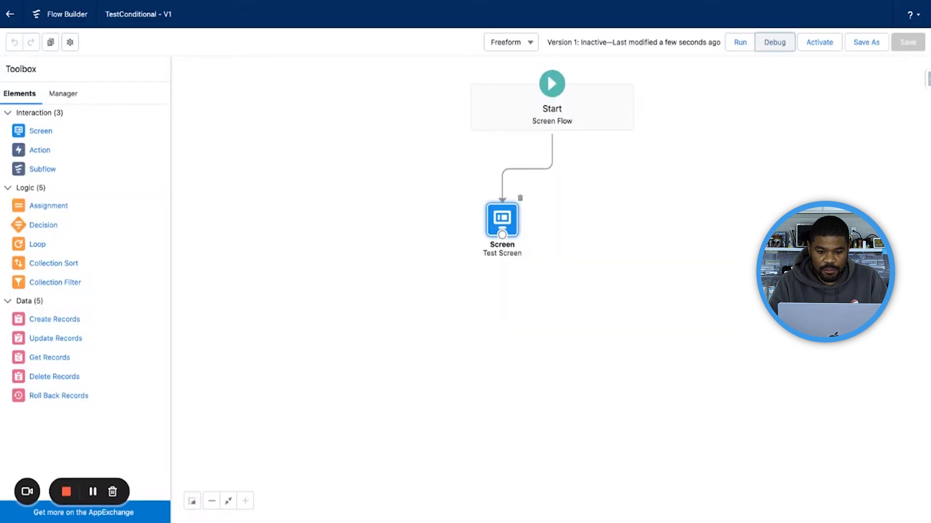
- Reopen the Test Screen element and set the display text's component visibility to Custom Condition Logic Is Met
{"action": "double_click", "coordinate": [502, 220]}
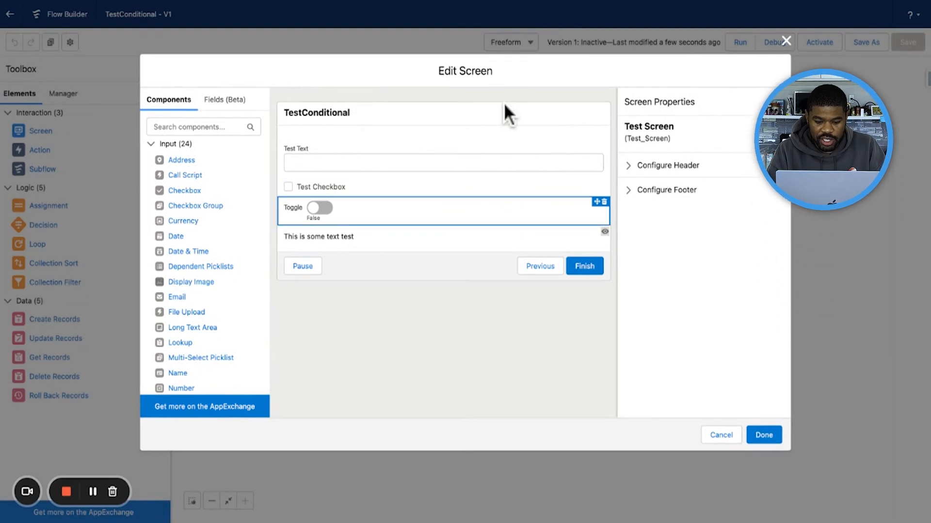
{"action": "left_click", "coordinate": [523, 237]}
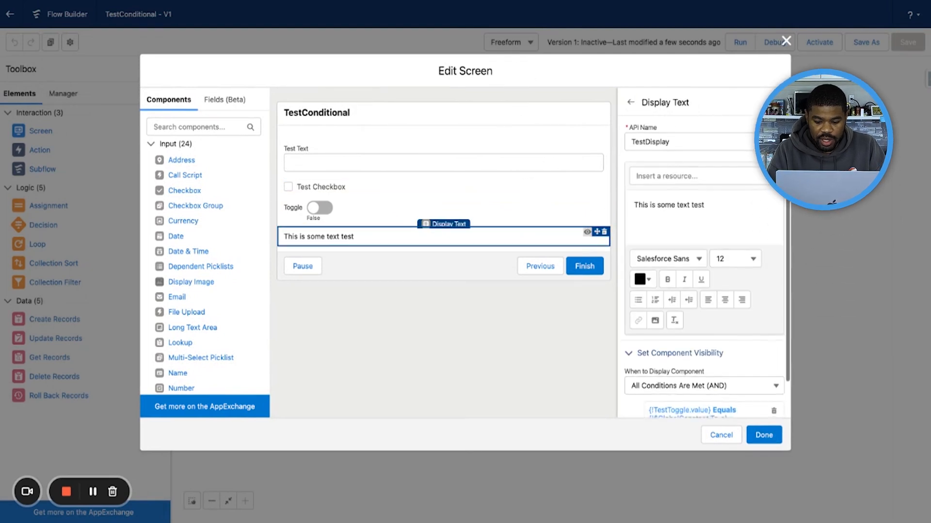
{"action": "scroll", "coordinate": [703, 291], "scroll_direction": "down", "scroll_amount": 2}
{"action": "left_click", "coordinate": [692, 375]}
{"action": "left_click", "coordinate": [704, 346]}
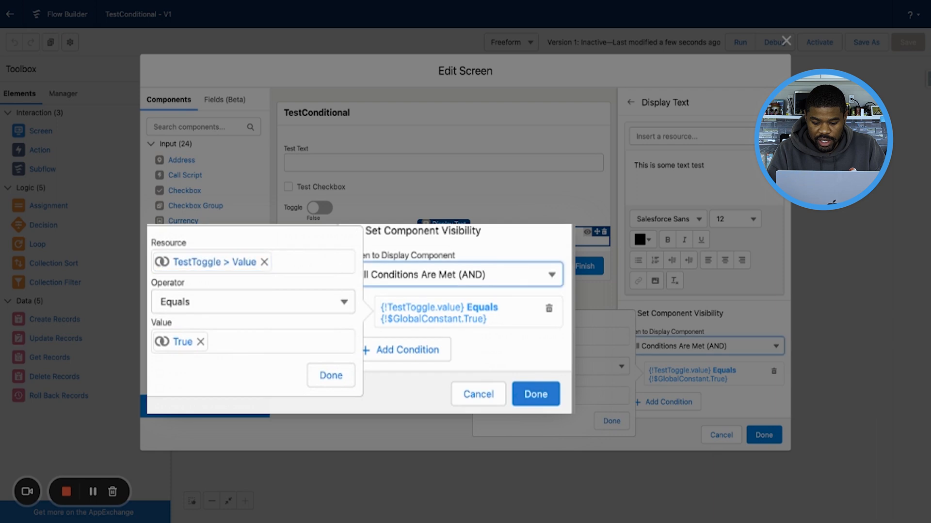
{"action": "left_click", "coordinate": [707, 346]}
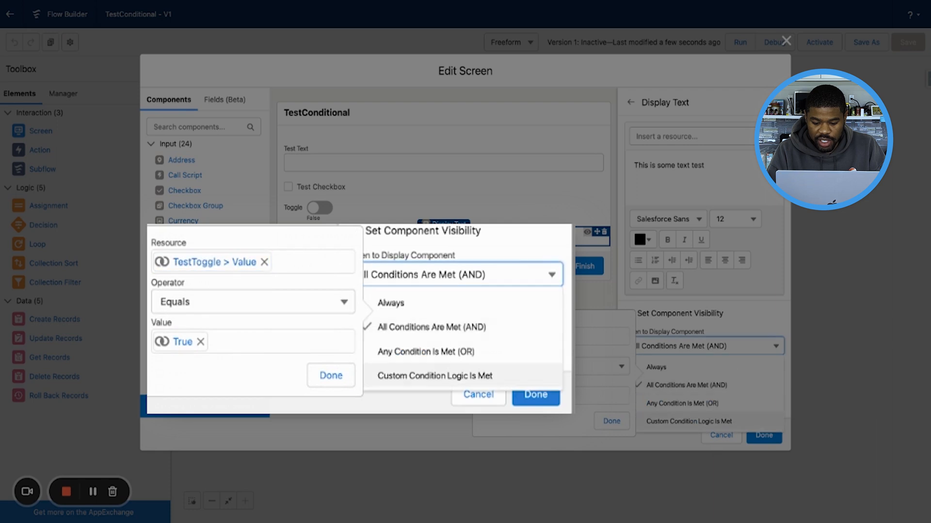
{"action": "left_click", "coordinate": [689, 421]}
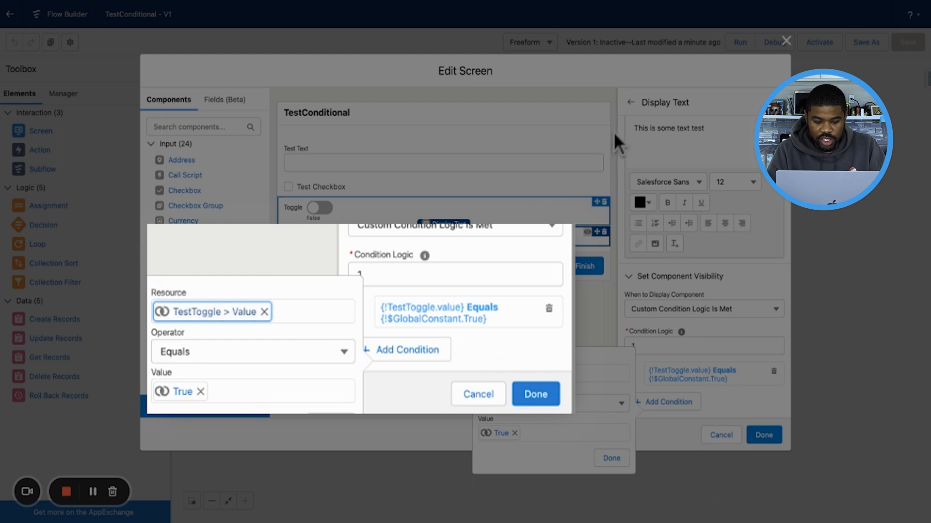
- Replace the first visibility condition's resource with Test_Checkbox, keeping Equals $GlobalConstant.True
{"action": "left_click", "coordinate": [264, 312]}
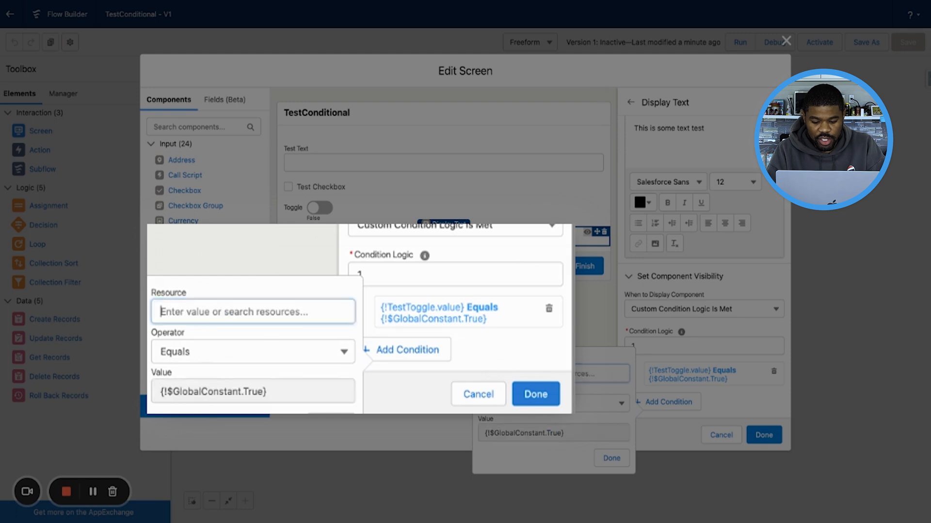
{"action": "type", "text": "tes"}
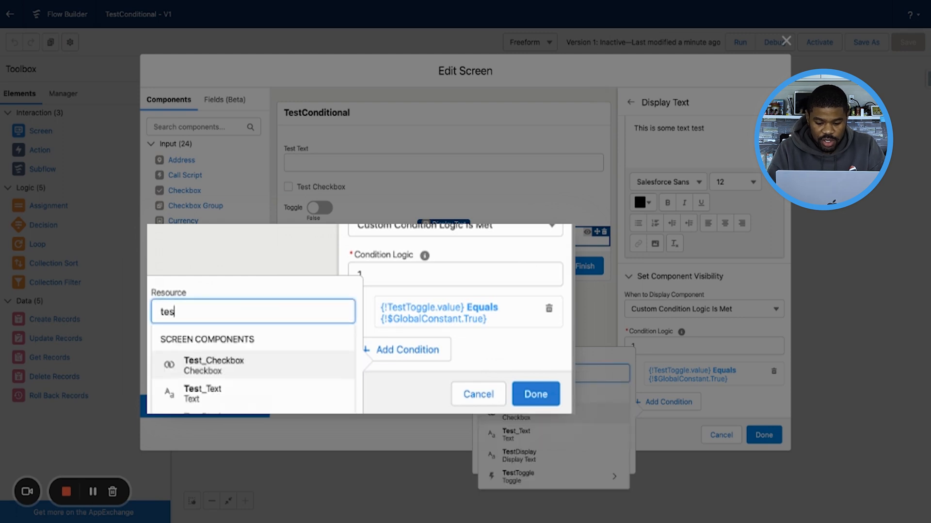
{"action": "key", "text": "Return"}
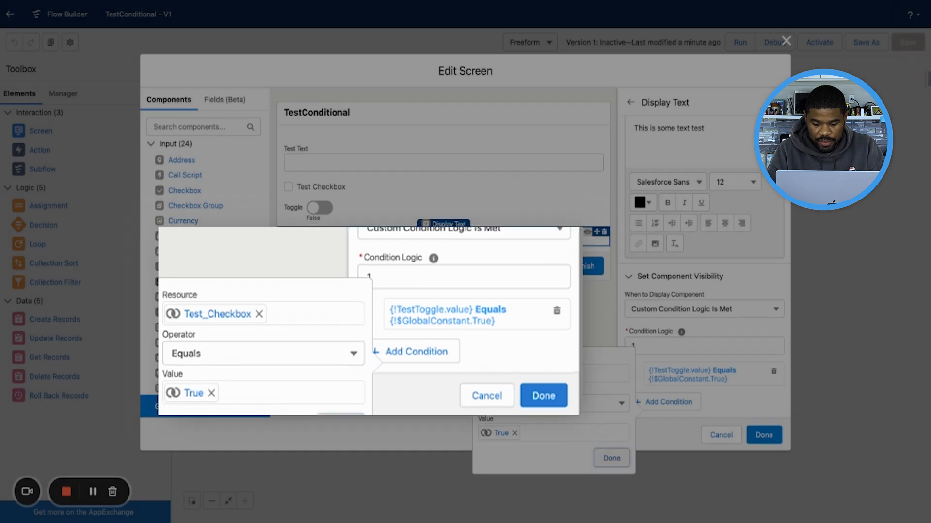
{"action": "left_click", "coordinate": [611, 458]}
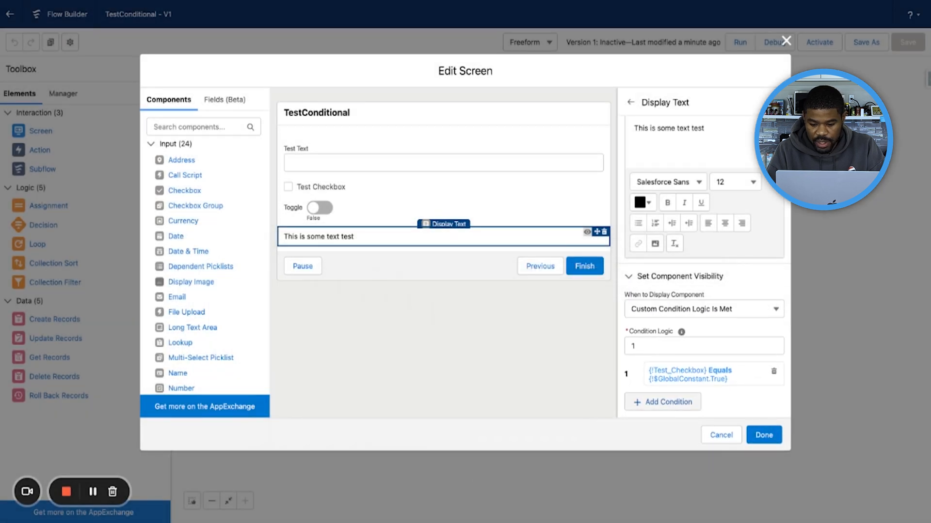
- Add a second visibility condition to the display text: TestToggle value Equals $GlobalConstant.True
{"action": "left_click", "coordinate": [664, 402]}
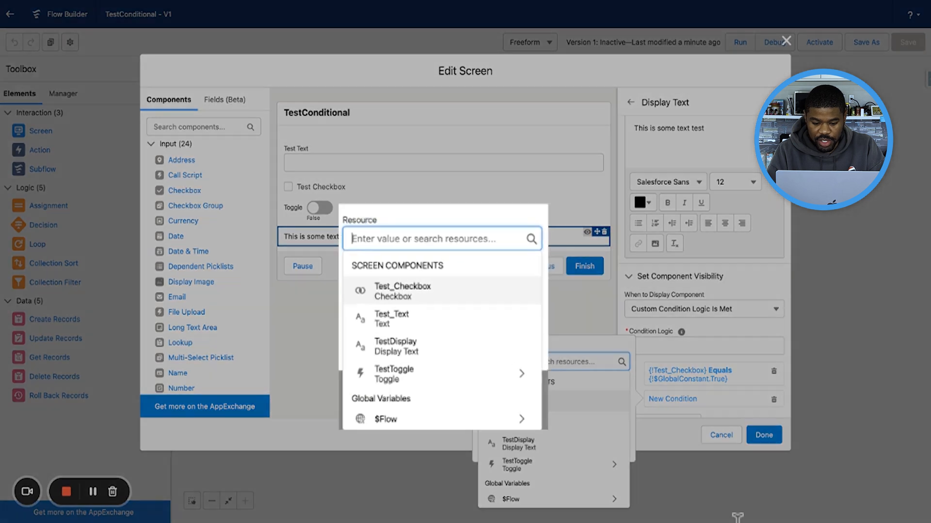
{"action": "type", "text": "togg"}
{"action": "left_click", "coordinate": [518, 402]}
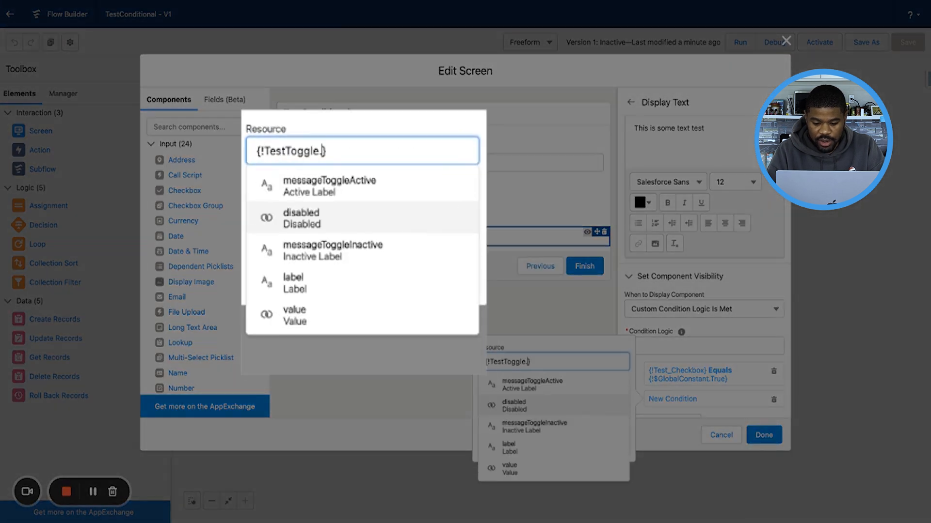
{"action": "key", "text": "Down"}
{"action": "key", "text": "Return"}
{"action": "key", "text": "Tab"}
{"action": "key", "text": "Tab"}
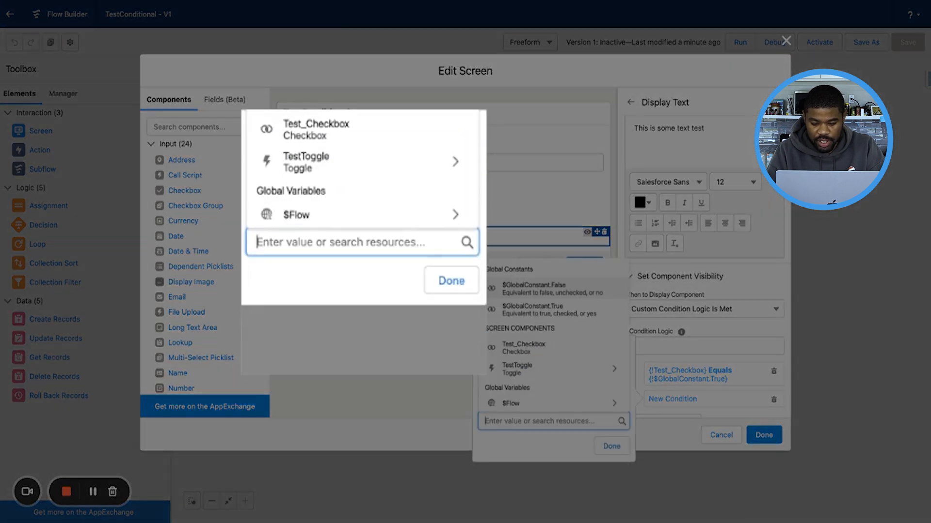
{"action": "type", "text": "tr"}
{"action": "key", "text": "Return"}
{"action": "key", "text": "Tab"}
{"action": "key", "text": "Tab"}
{"action": "key", "text": "Return"}
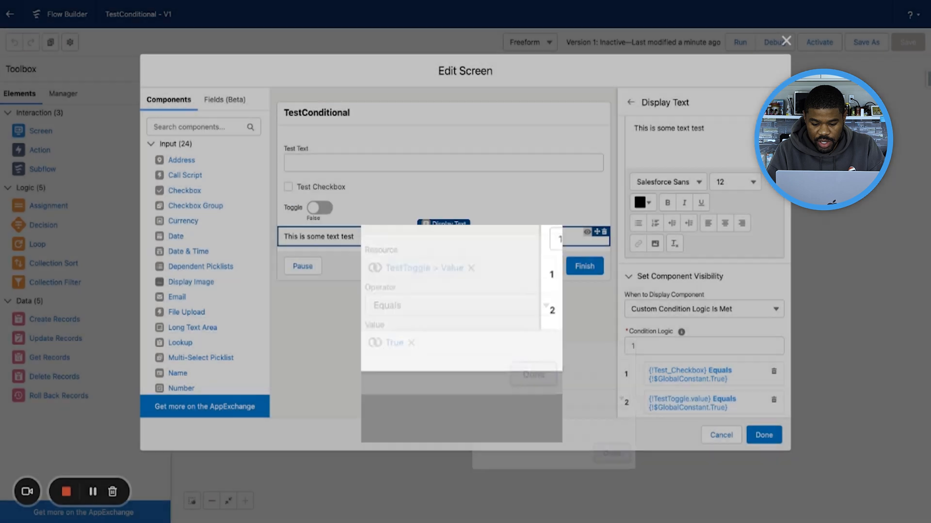
- Set the display text's custom condition logic to 1 AND 2
{"action": "scroll", "coordinate": [704, 291], "scroll_direction": "down", "scroll_amount": 1}
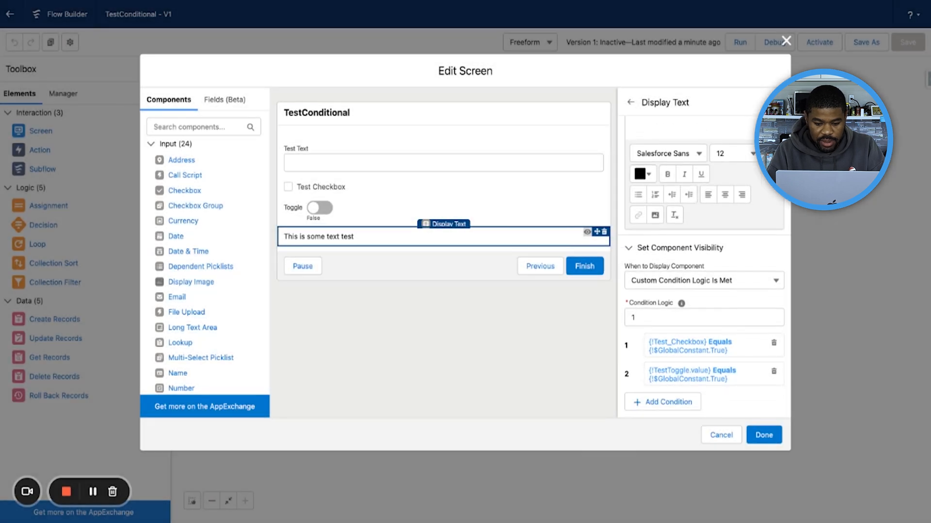
{"action": "left_click", "coordinate": [636, 318]}
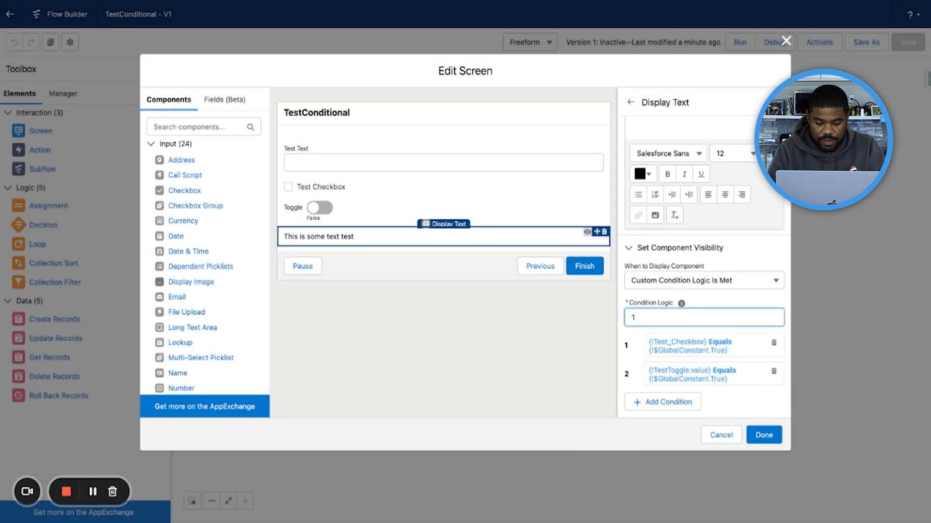
{"action": "type", "text": "AND 2"}
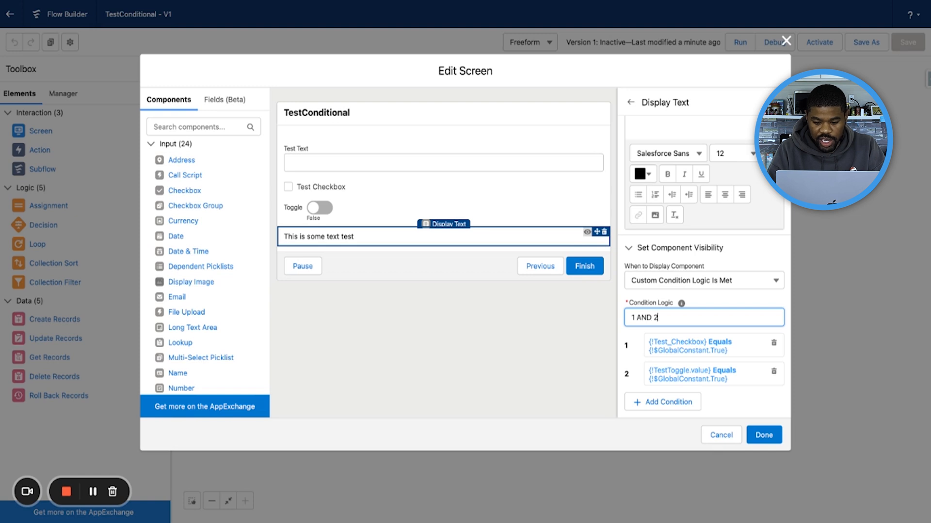
- Change when the display text is shown to All Conditions Are Met (AND) and finish editing the screen
{"action": "left_click", "coordinate": [704, 281]}
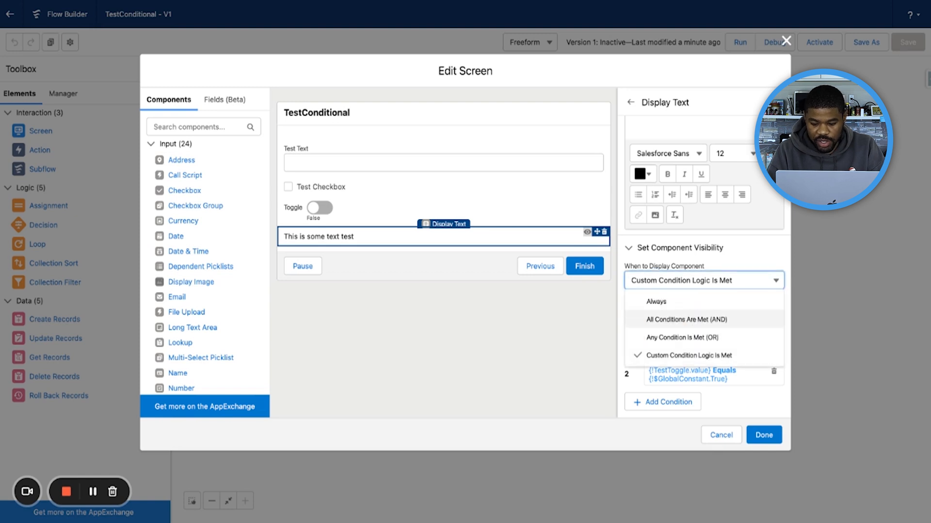
{"action": "left_click", "coordinate": [680, 248]}
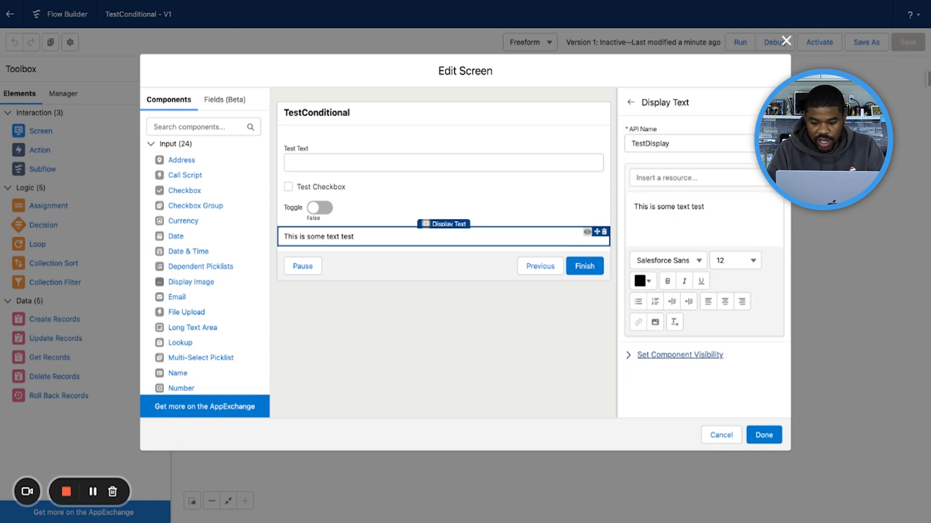
{"action": "left_click", "coordinate": [679, 355]}
{"action": "scroll", "coordinate": [680, 355], "scroll_direction": "down", "scroll_amount": 3}
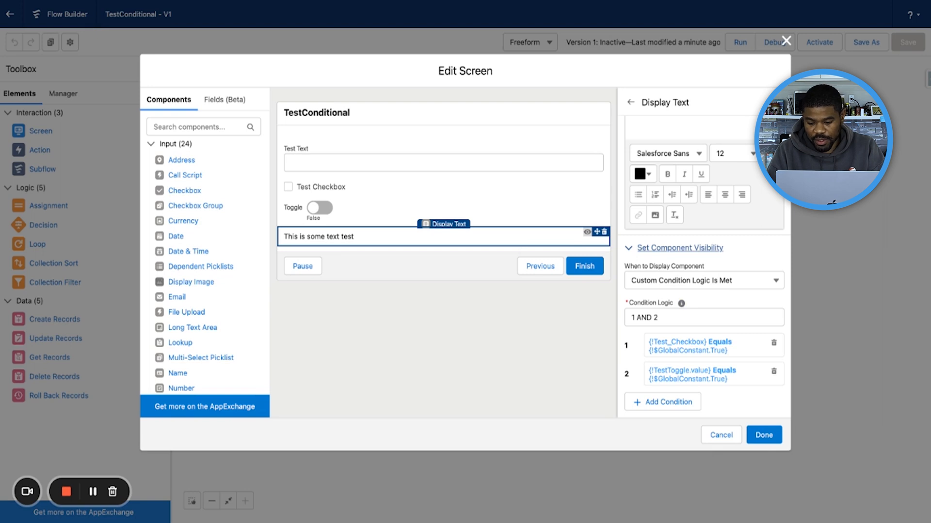
{"action": "left_click", "coordinate": [704, 281]}
{"action": "left_click", "coordinate": [704, 319]}
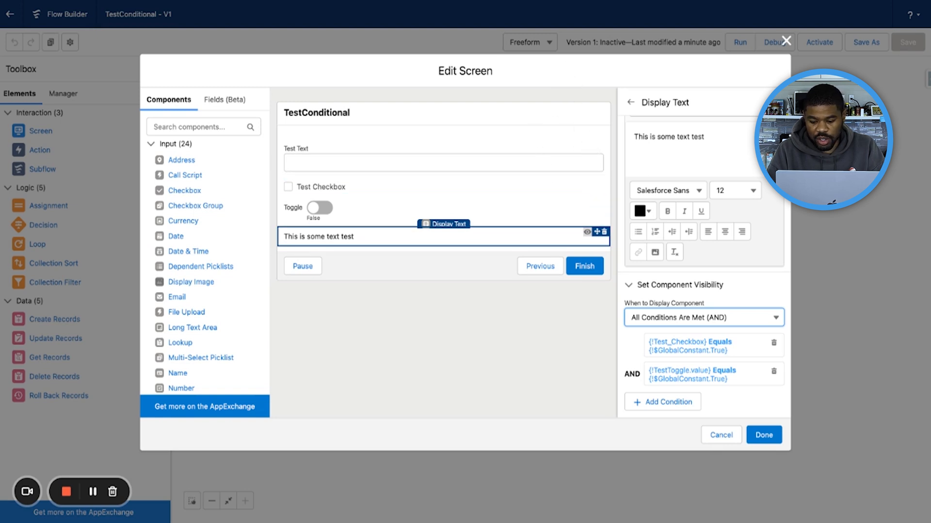
{"action": "left_click", "coordinate": [763, 435]}
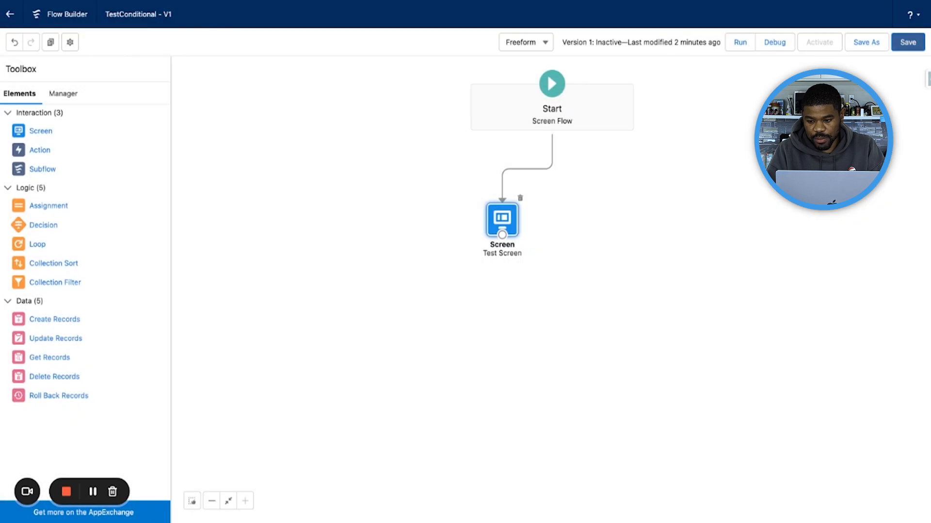
- Save the flow with the combined visibility conditions and run it in debug
{"action": "left_click", "coordinate": [907, 42]}
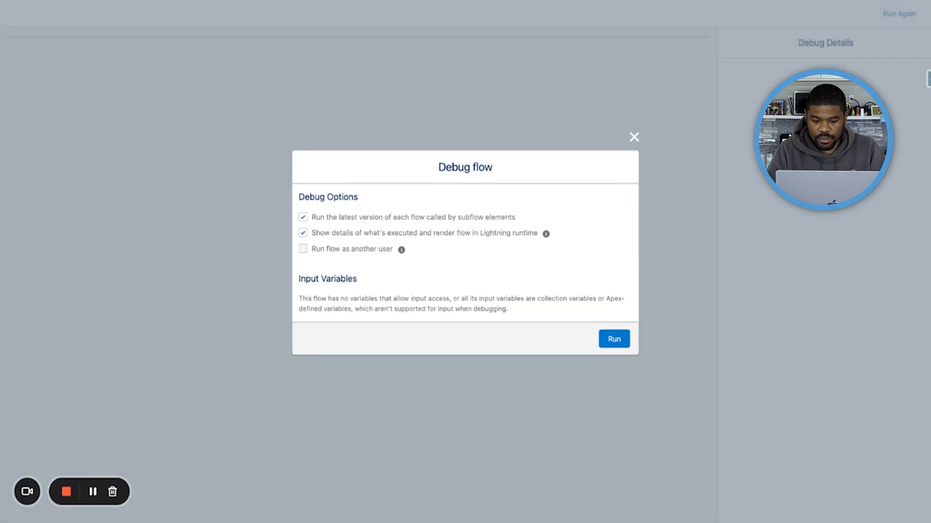
{"action": "key", "text": "Return"}
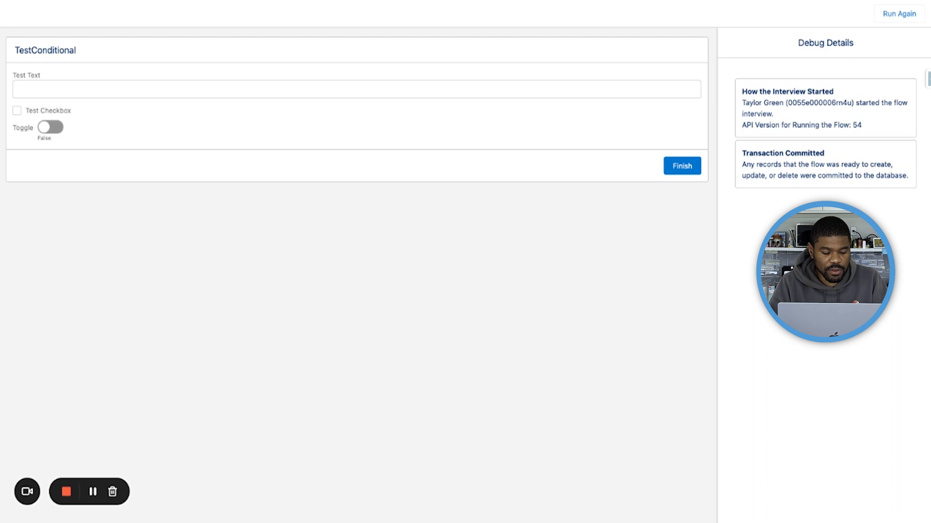
- Switch the toggle on and off with Test Checkbox unticked to test the display text's visibility
{"action": "left_click", "coordinate": [51, 127]}
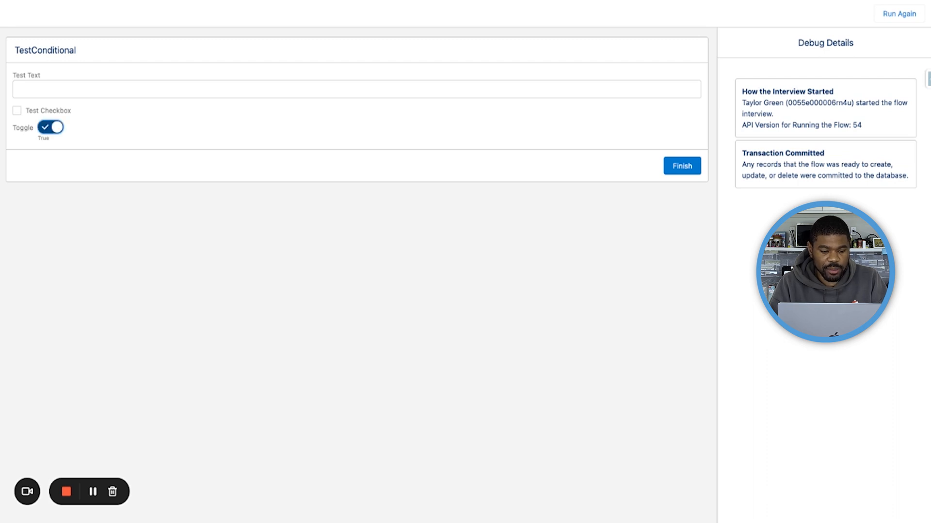
{"action": "left_click", "coordinate": [50, 127]}
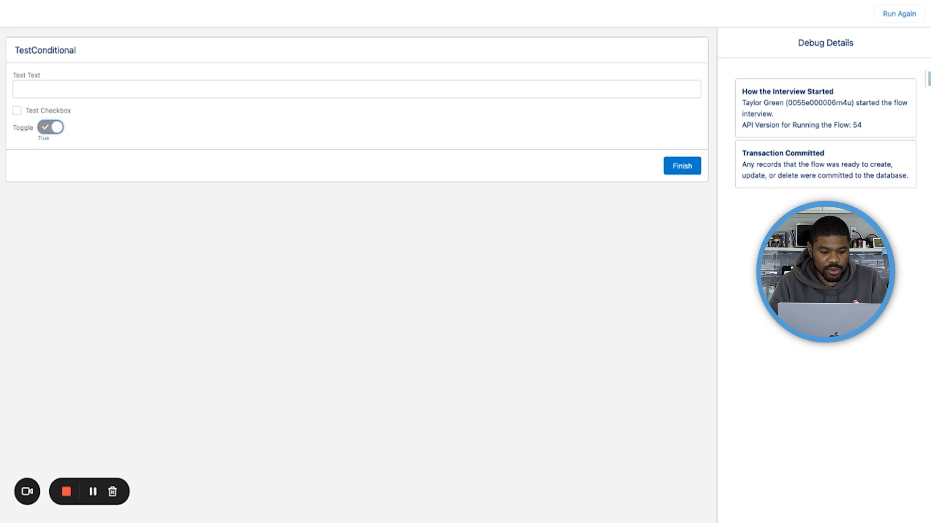
{"action": "left_click", "coordinate": [51, 127]}
- Tick Test Checkbox and switch the toggle off and on to test the display text's combined conditions
{"action": "left_click", "coordinate": [17, 111]}
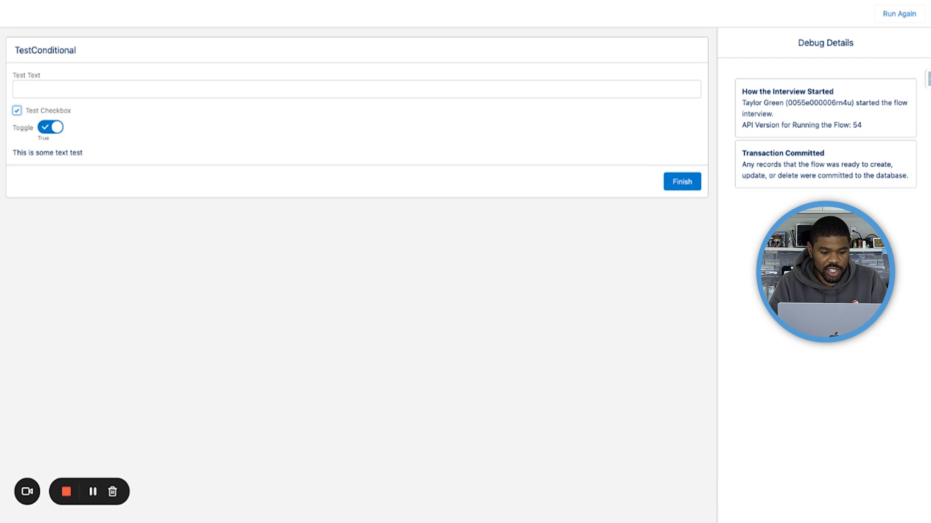
{"action": "left_click_drag", "start_coordinate": [28, 153], "coordinate": [66, 153]}
{"action": "left_click", "coordinate": [65, 153]}
{"action": "left_click", "coordinate": [50, 127]}
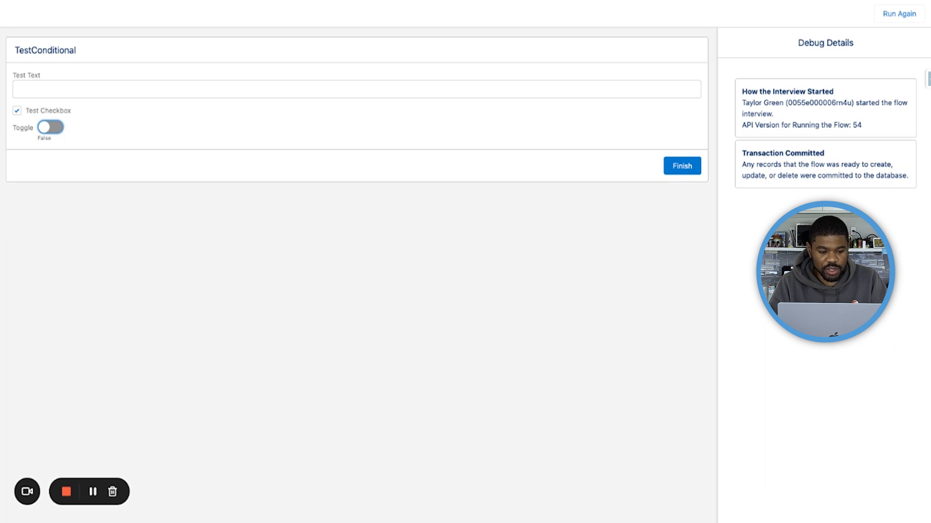
{"action": "left_click", "coordinate": [50, 127]}
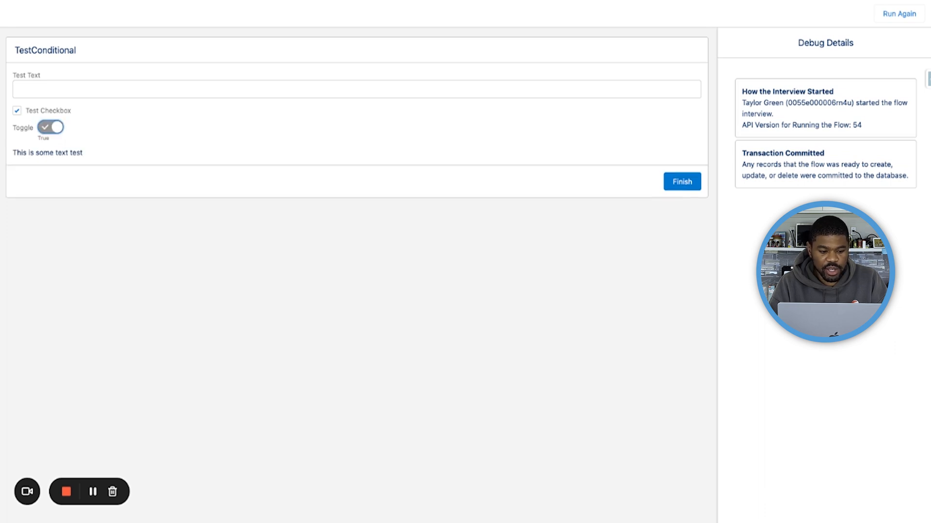